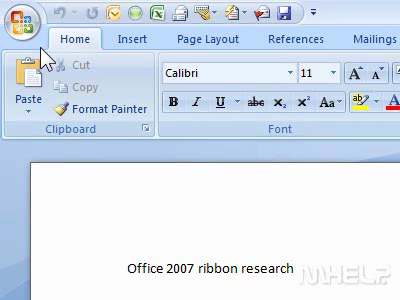
- Select all the document text, from the Office 2007 ribbon title through the bulleted benefits
key(ctrl+a)
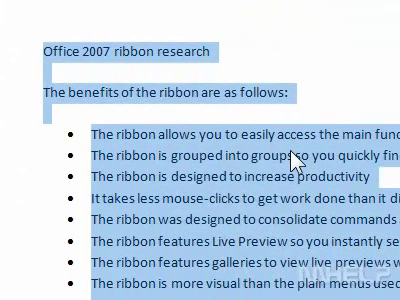
key(ctrl+f)
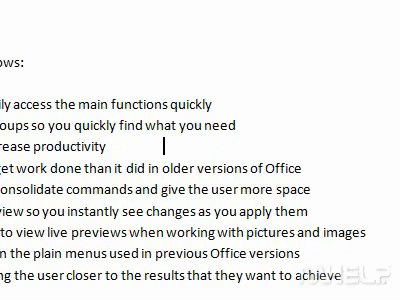
- Insert an empty line below the 'increasing productivity' bullet in the ribbon benefits list
key(Return)
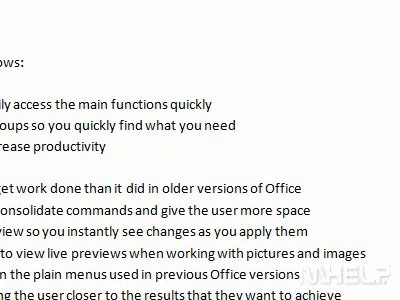